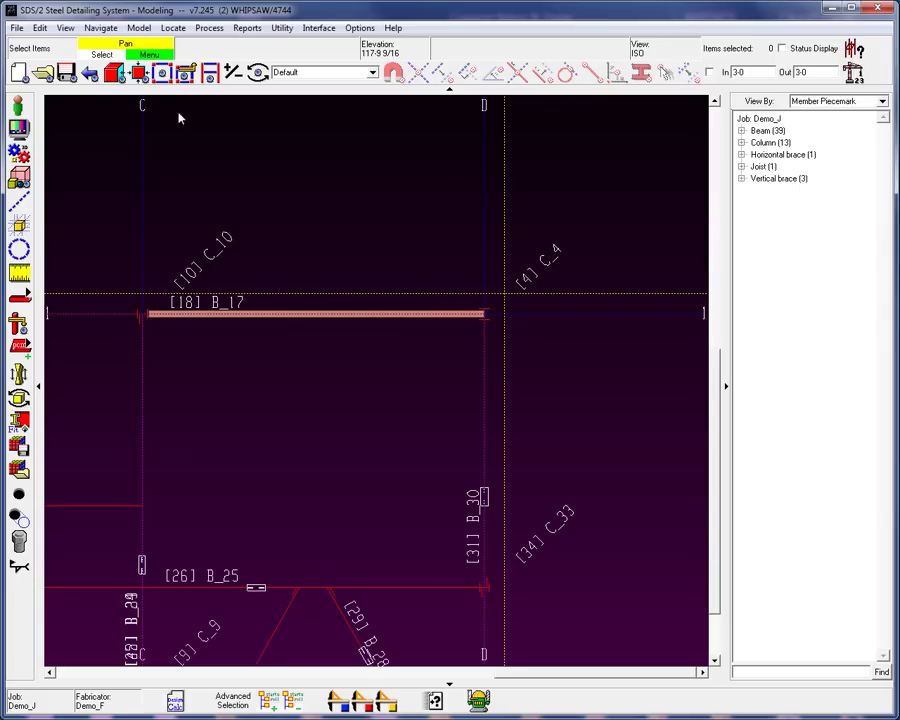
Step: Tear off the Model > Parametric submenu, float it beside the tree, and choose Run
{"action": "left_click", "coordinate": [141, 28]}
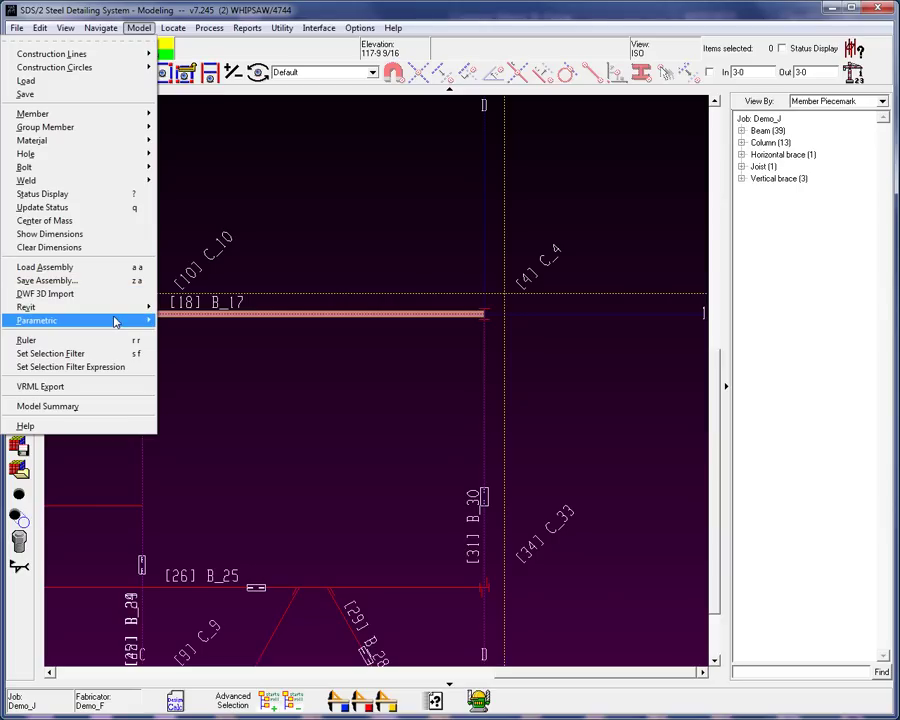
{"action": "mouse_move", "coordinate": [115, 320]}
{"action": "left_click", "coordinate": [193, 320]}
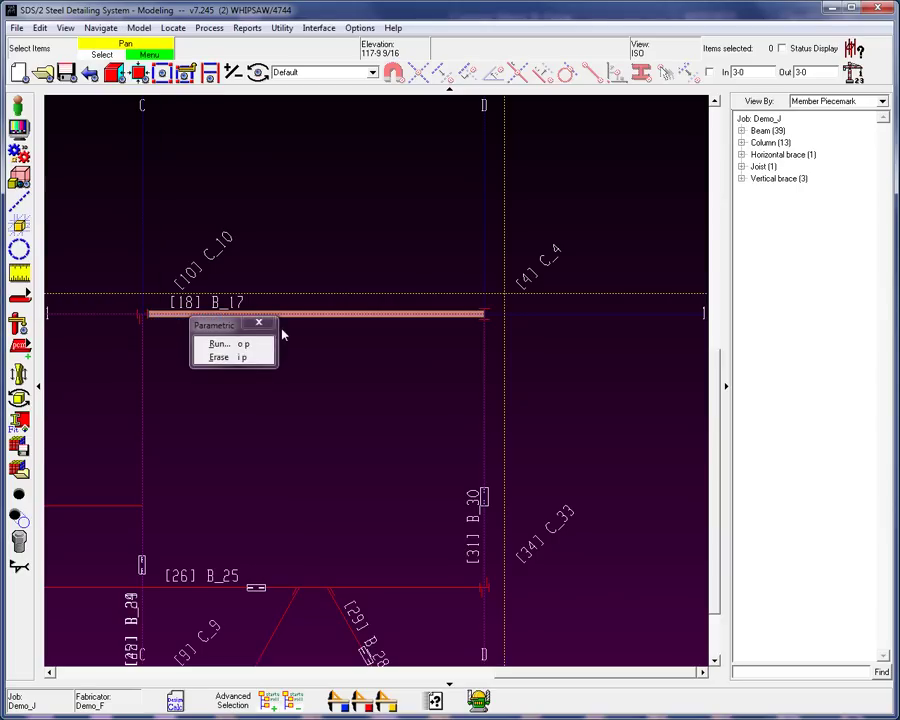
{"action": "mouse_move", "coordinate": [228, 322]}
{"action": "left_mouse_down"}
{"action": "mouse_move", "coordinate": [762, 205]}
{"action": "mouse_move", "coordinate": [820, 170]}
{"action": "left_mouse_up"}
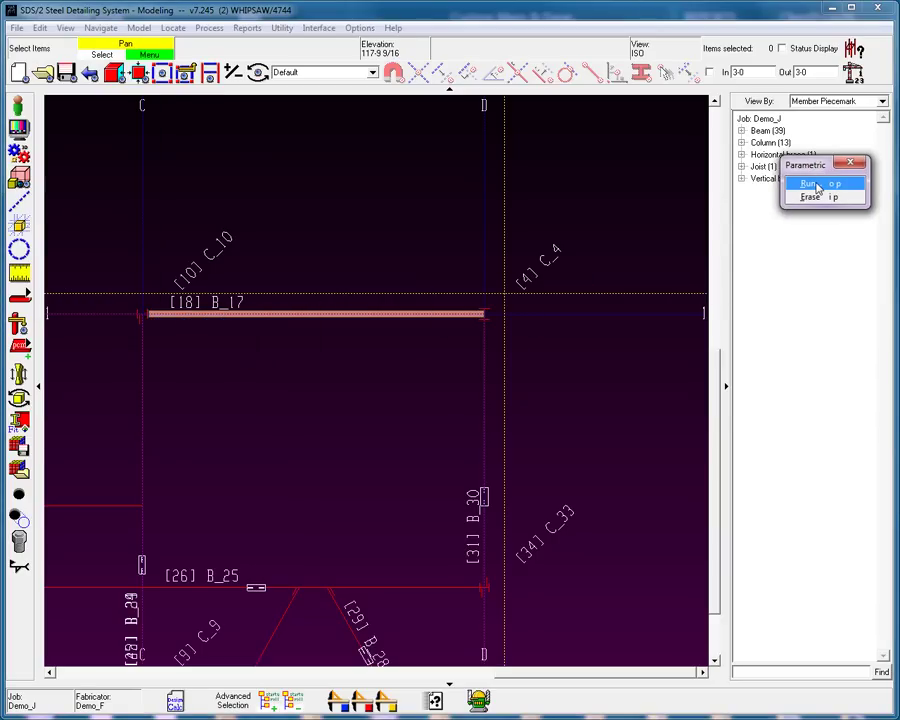
{"action": "left_click", "coordinate": [816, 184]}
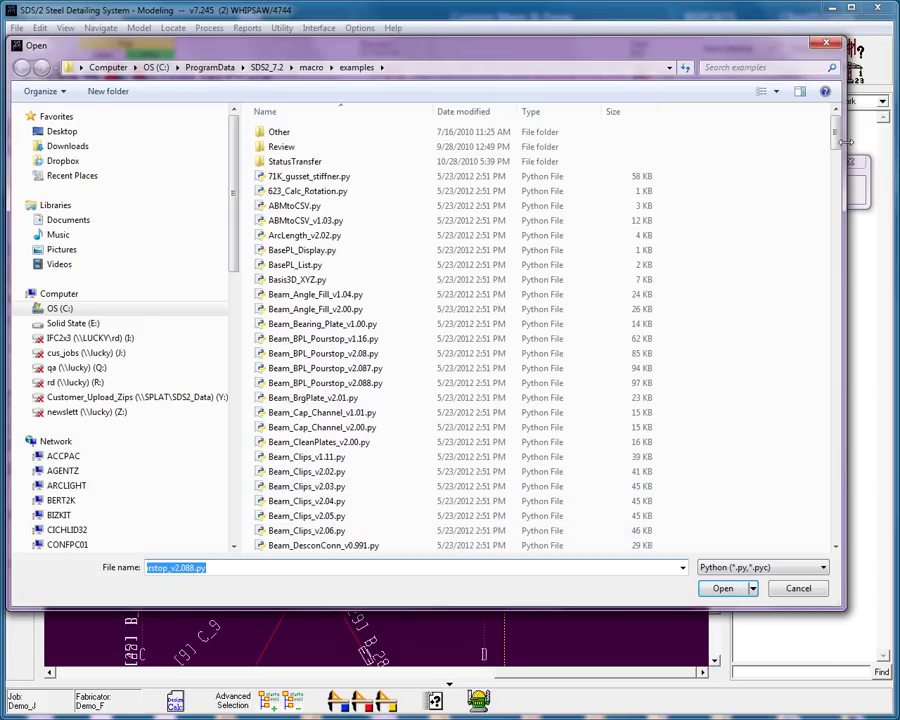
Step: Run the Beam_BPL_Pourstop_v2.088.py macro from the macro examples folder
{"action": "left_click_drag", "start_coordinate": [834, 132], "coordinate": [801, 118]}
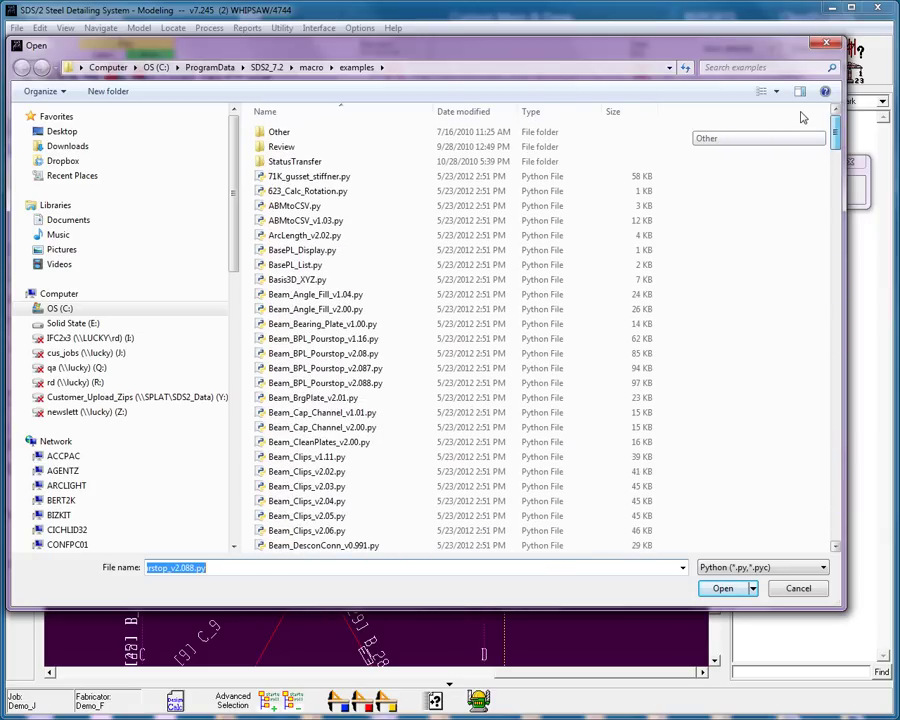
{"action": "double_click", "coordinate": [322, 385]}
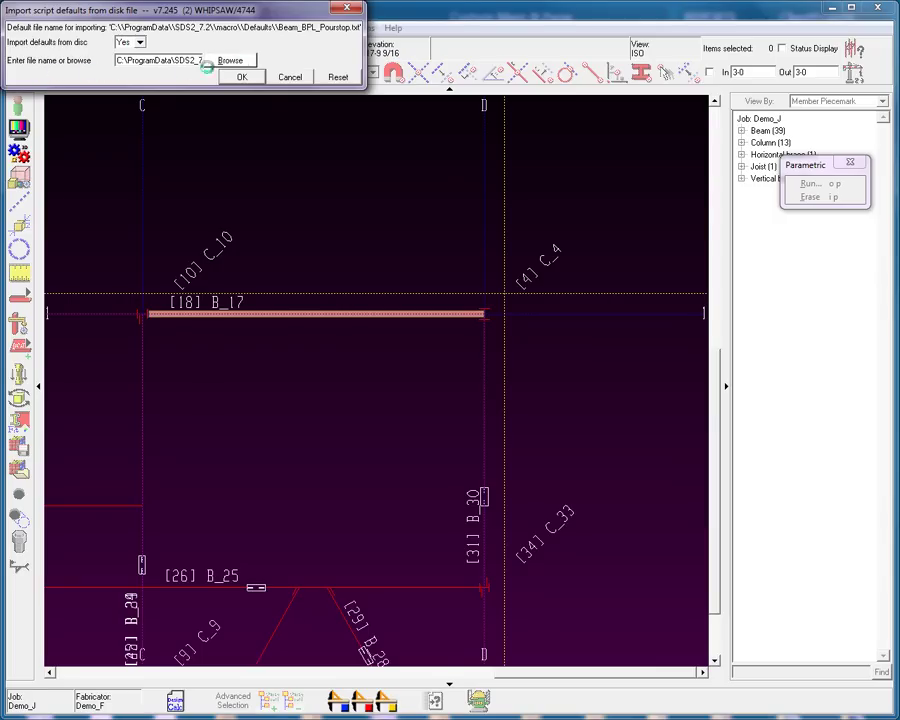
Step: Import the script defaults from Beam_BPL_Pourstop.txt in the Defaults folder
{"action": "left_click", "coordinate": [231, 60]}
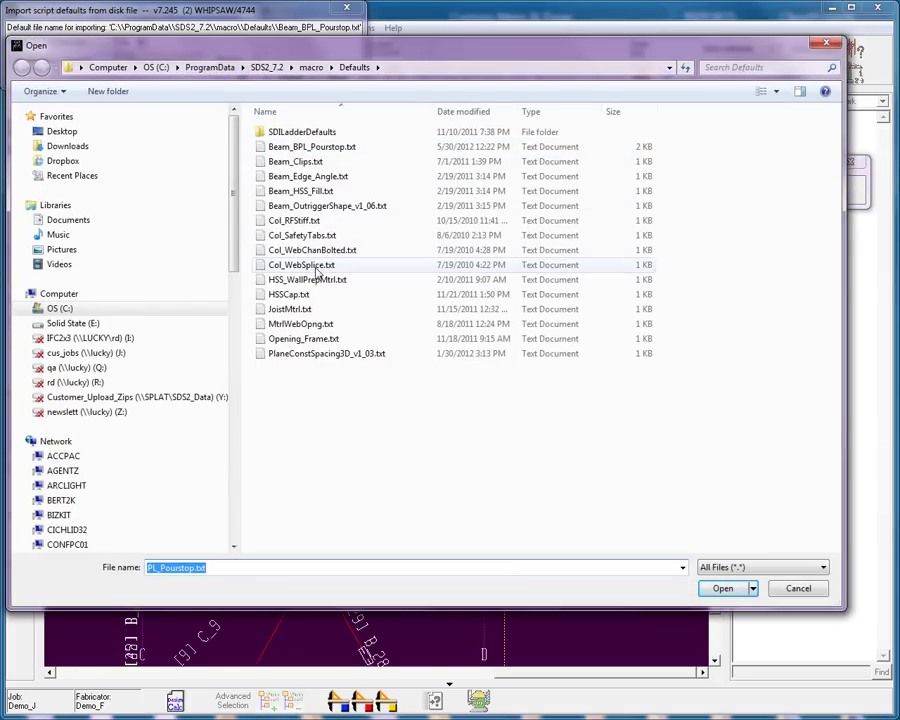
{"action": "left_click", "coordinate": [722, 588]}
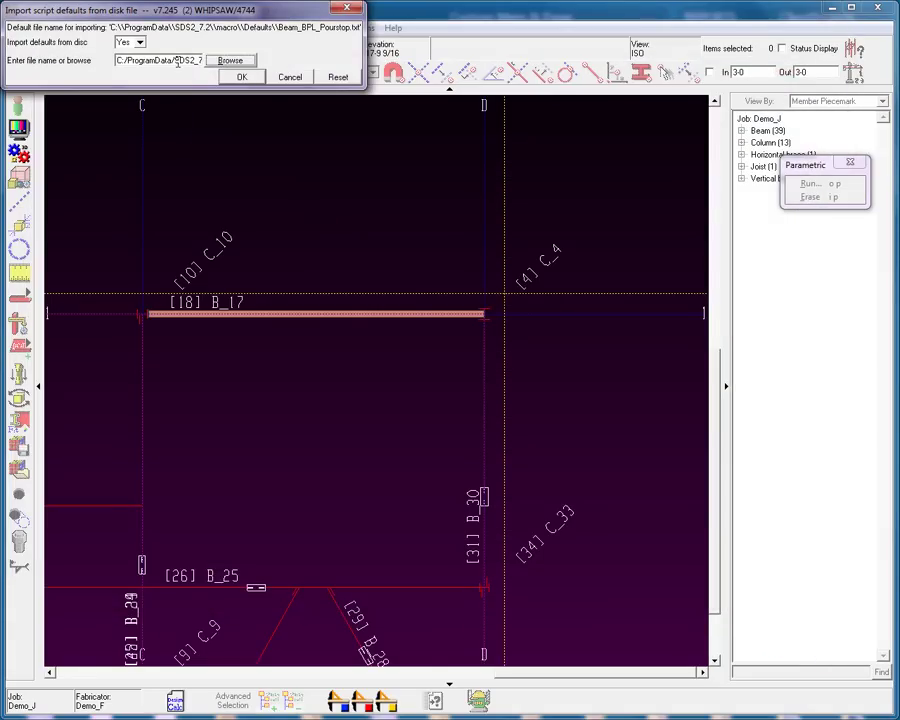
{"action": "left_click", "coordinate": [241, 77]}
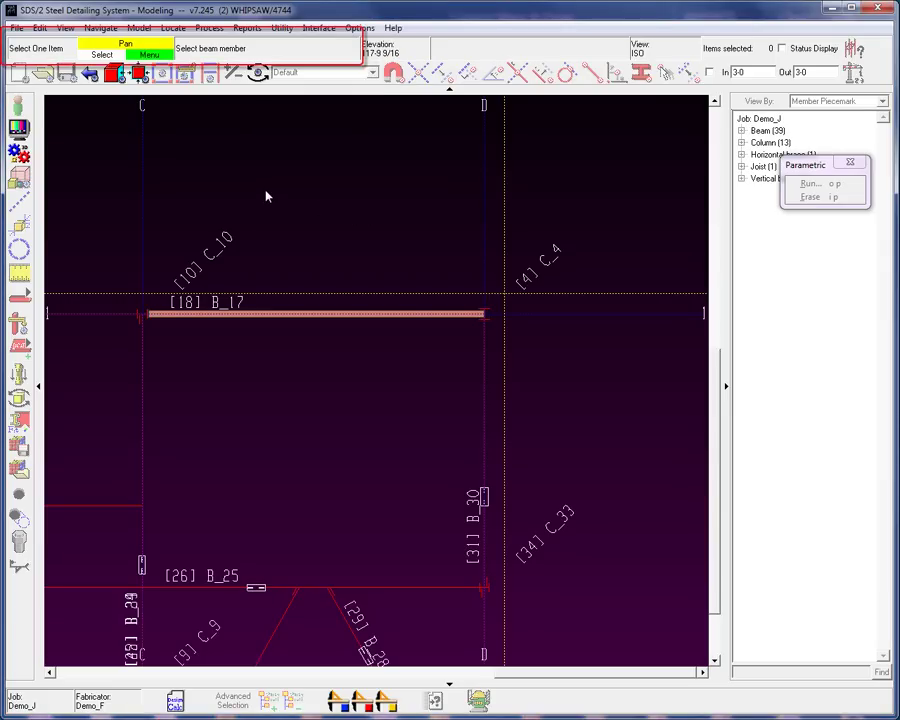
Step: Pick beam B_17 and place the bent plate ends at grid C and grid D
{"action": "left_click", "coordinate": [230, 322]}
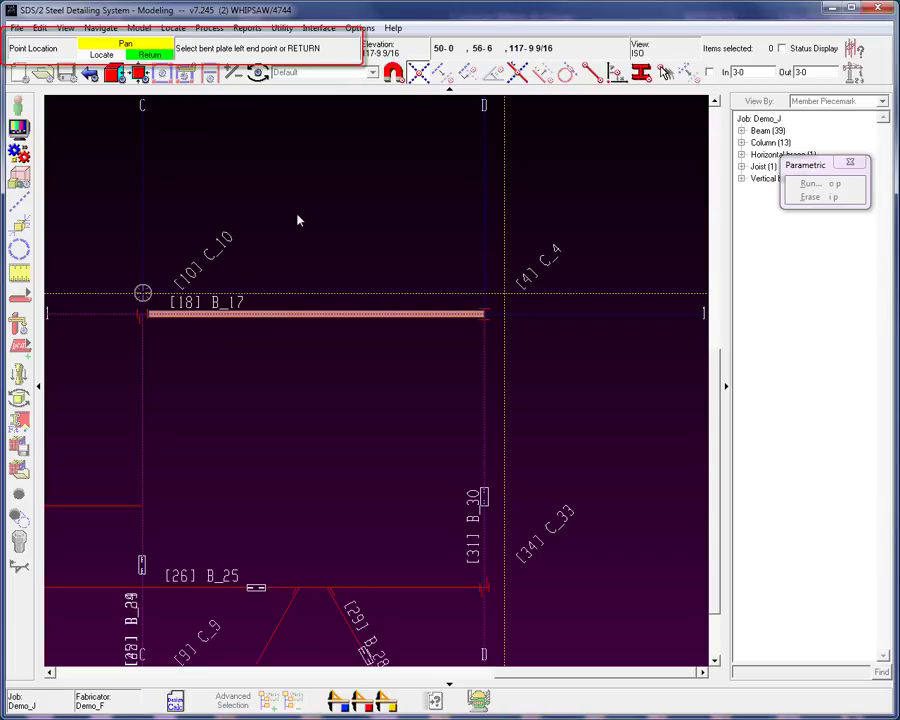
{"action": "left_click", "coordinate": [146, 293]}
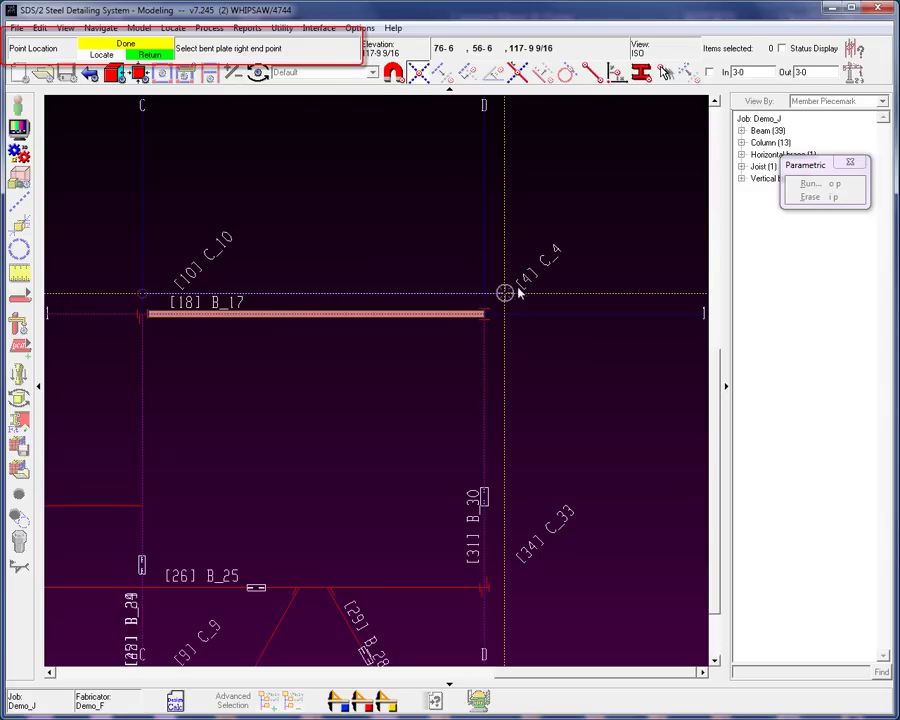
{"action": "left_click", "coordinate": [514, 297]}
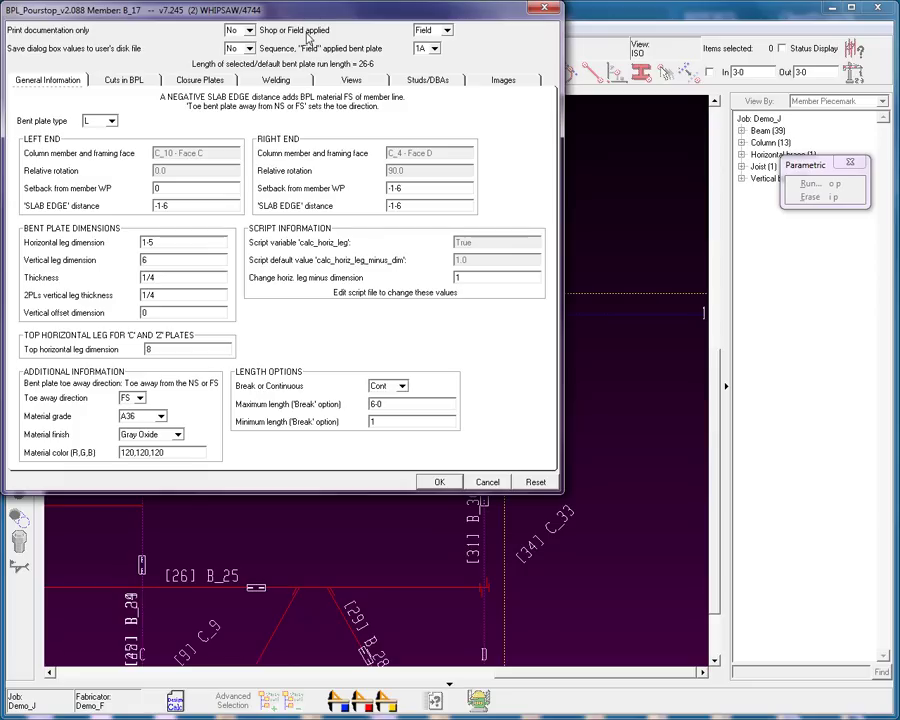
Step: Make the bent plate shop applied, keep type L, and check the 1-5 and 6 leg dimensions
{"action": "left_click", "coordinate": [447, 30]}
{"action": "left_click", "coordinate": [432, 41]}
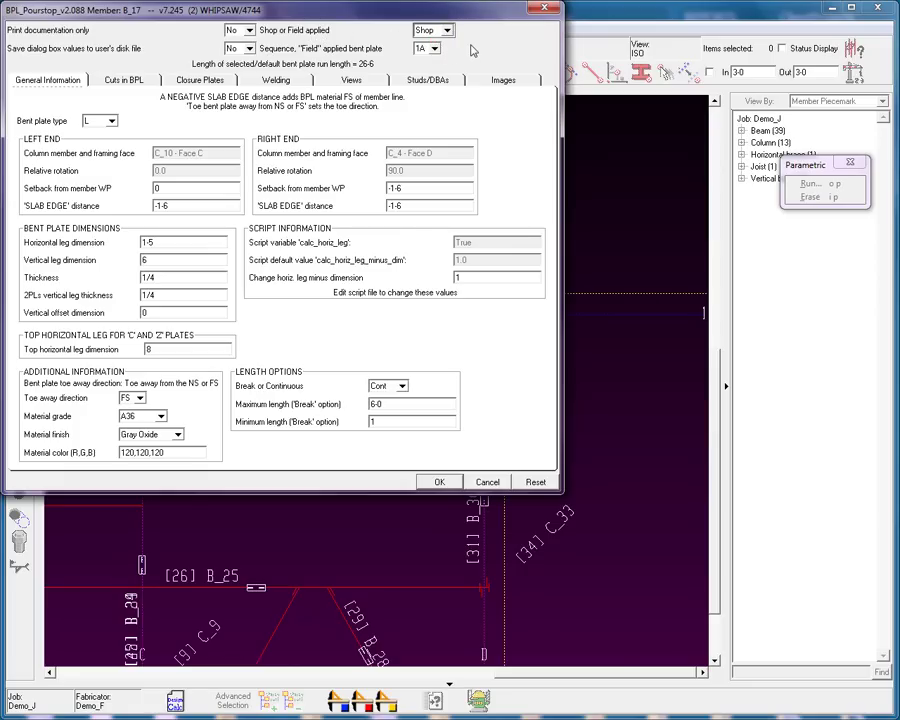
{"action": "left_click", "coordinate": [112, 120]}
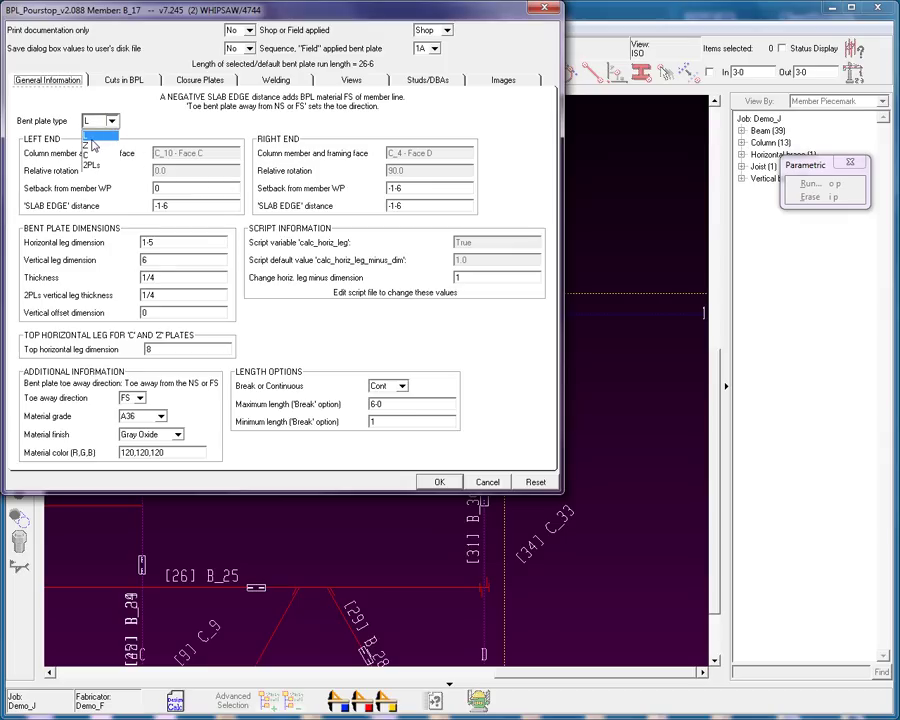
{"action": "left_click", "coordinate": [90, 132]}
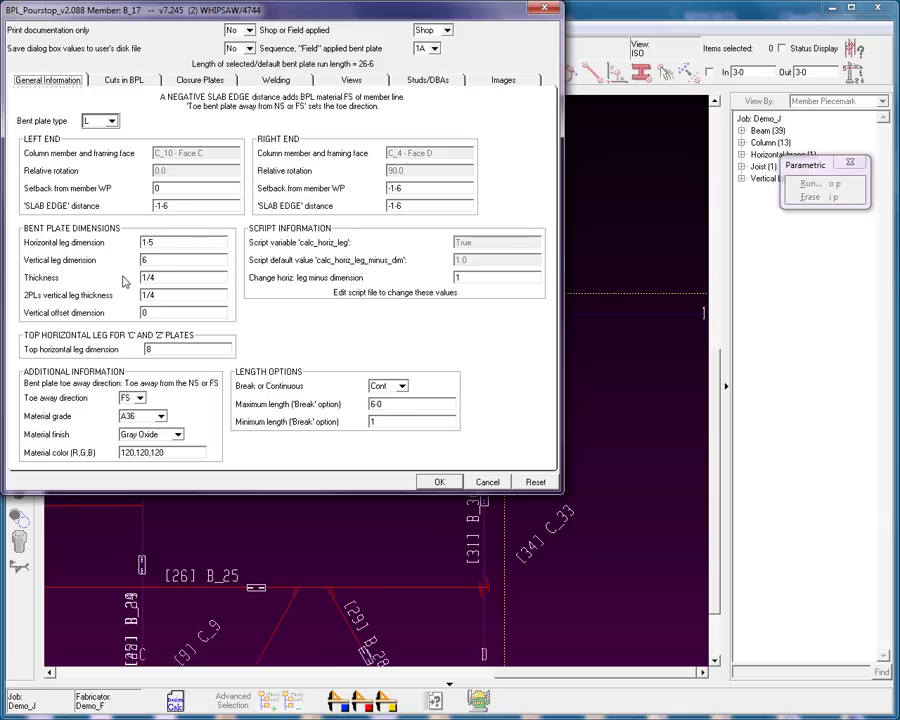
{"action": "left_click", "coordinate": [141, 244]}
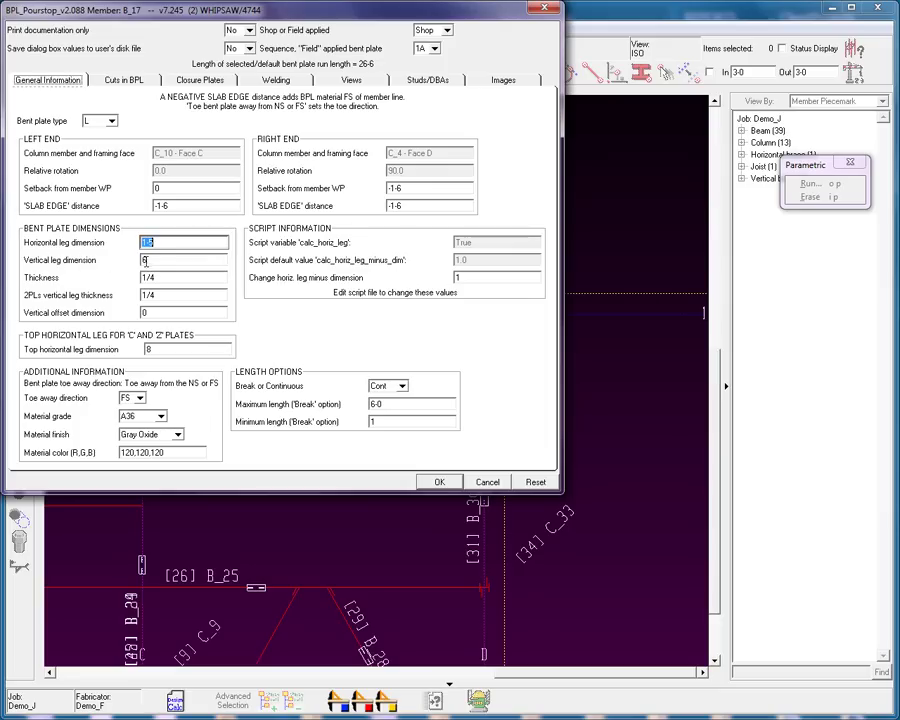
{"action": "key", "text": "Tab"}
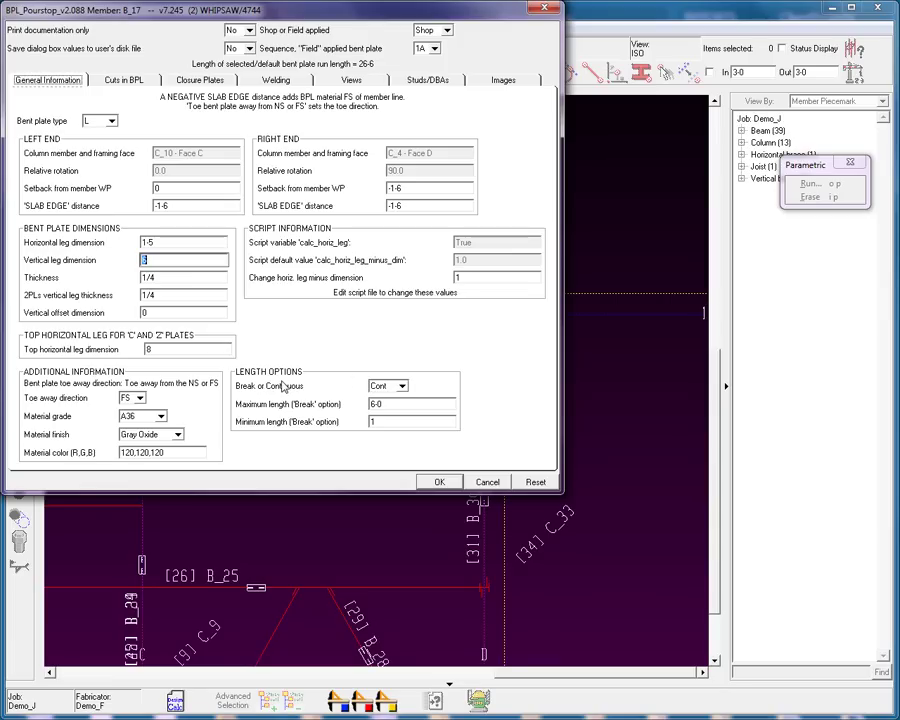
Step: Set the pour stop to Break with a 10 maximum length and review the Cuts in BPL options
{"action": "left_click", "coordinate": [402, 386]}
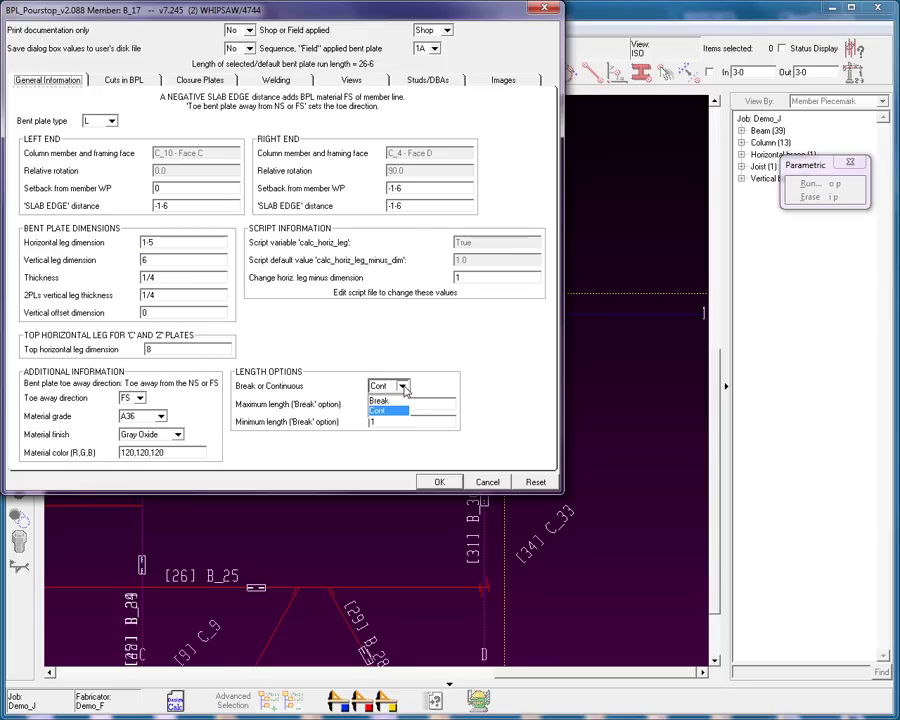
{"action": "left_click", "coordinate": [398, 400]}
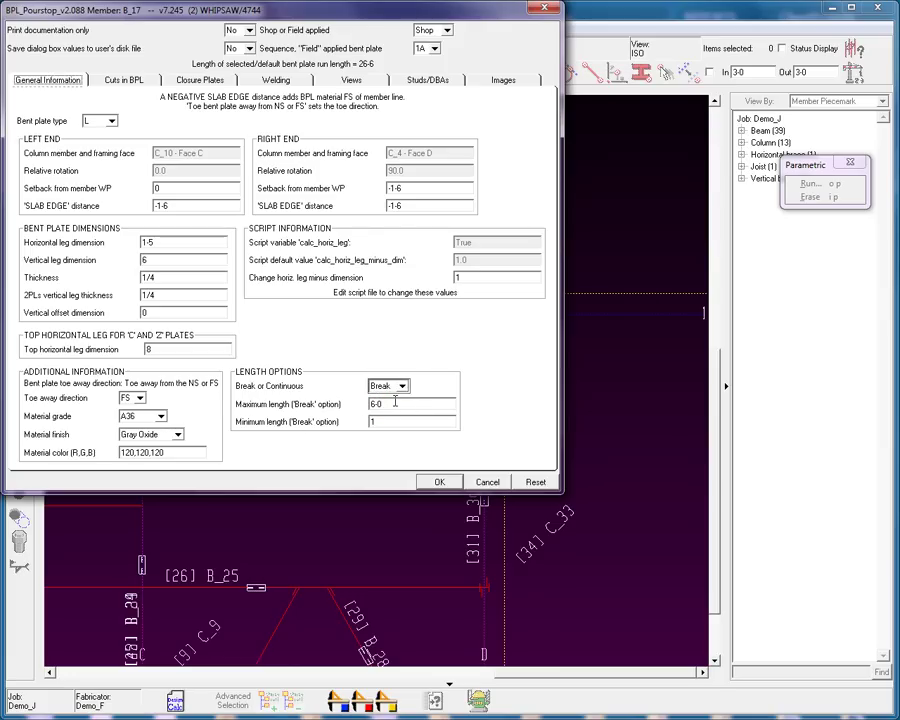
{"action": "double_click", "coordinate": [393, 403]}
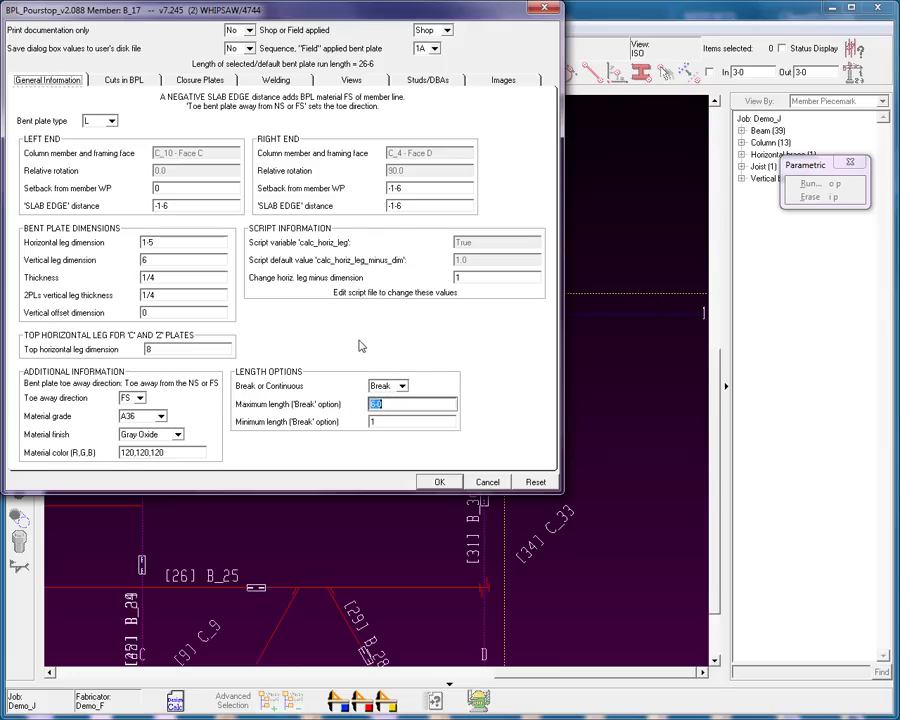
{"action": "type", "text": "10"}
{"action": "double_click", "coordinate": [384, 422]}
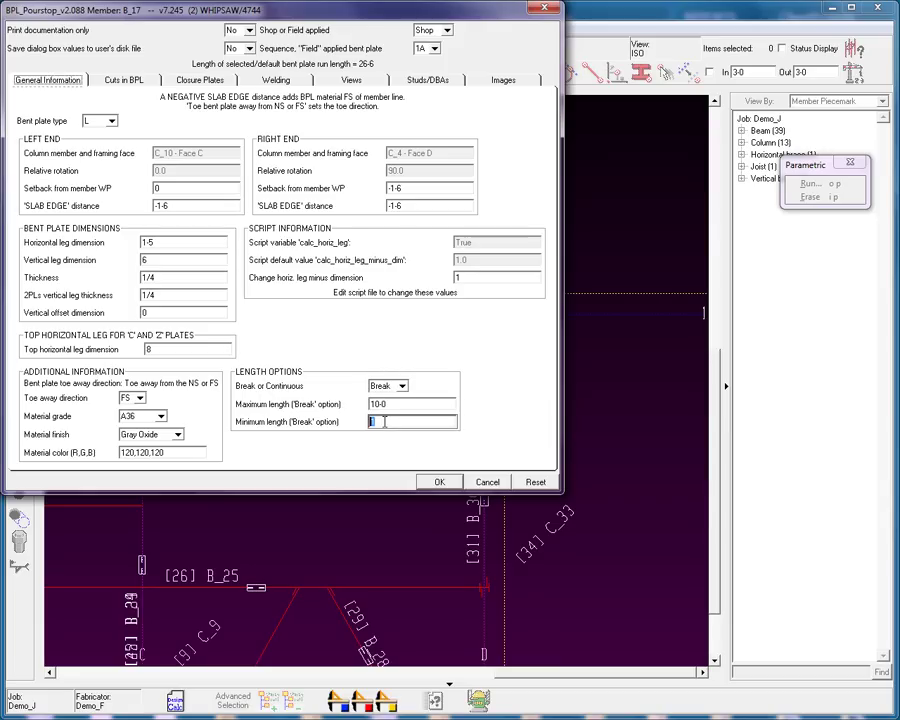
{"action": "left_click", "coordinate": [124, 80]}
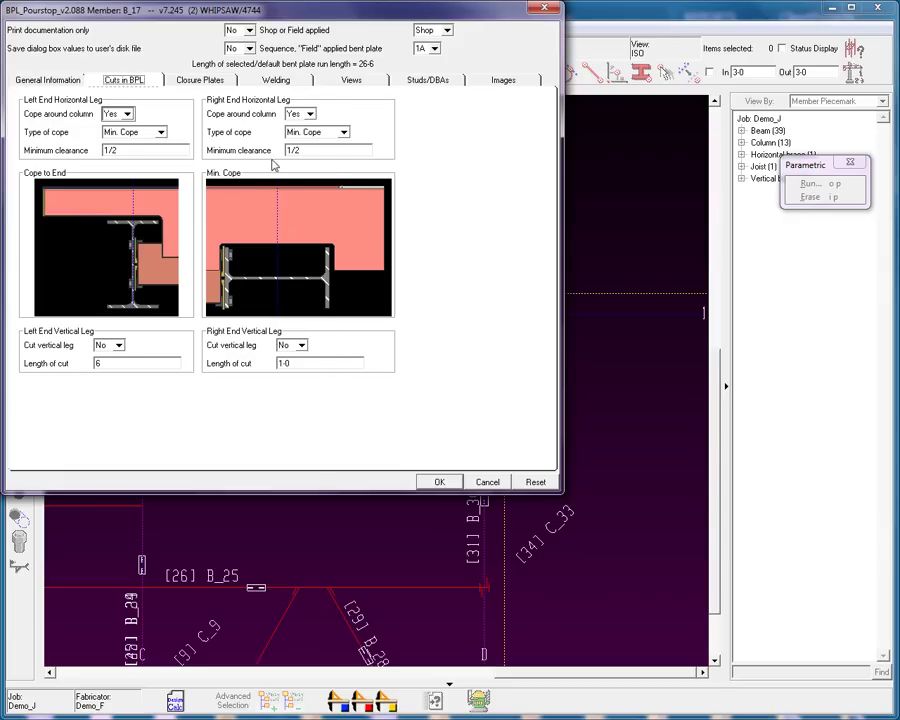
Step: Review the Closure Plates settings and the 3/16 fillet weld settings
{"action": "left_click", "coordinate": [201, 80]}
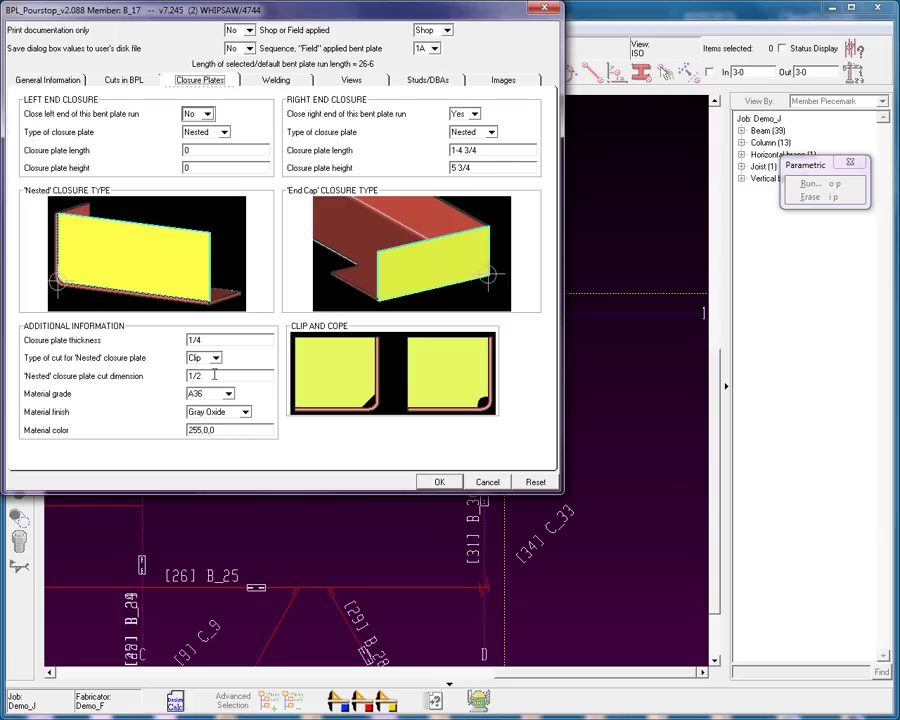
{"action": "left_click", "coordinate": [280, 82]}
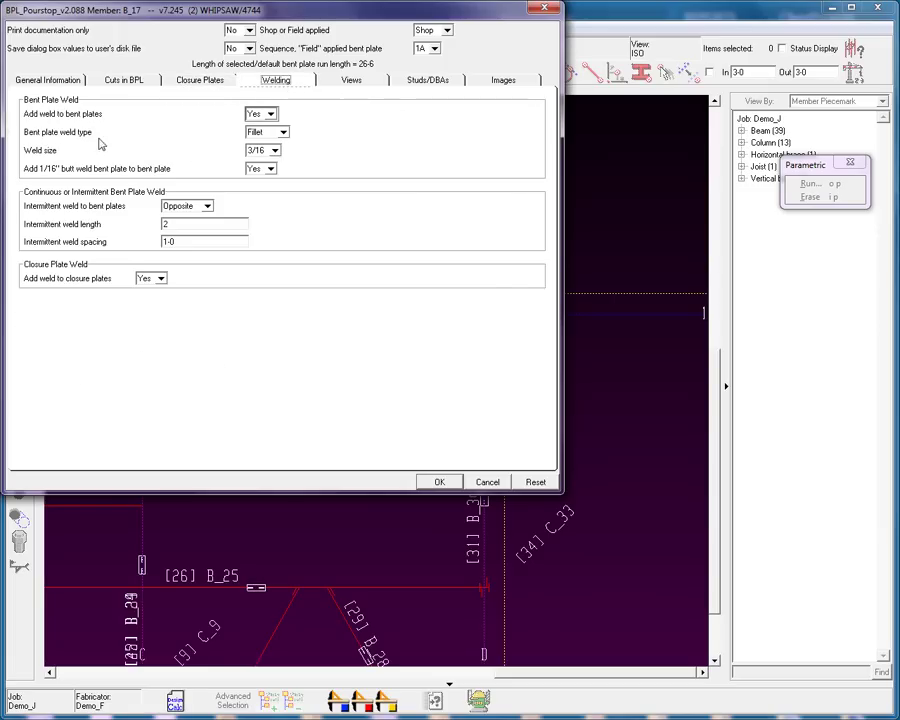
Step: Review the Views, Studs/DBAs and Images settings, then accept the pour stop settings
{"action": "left_click", "coordinate": [354, 82]}
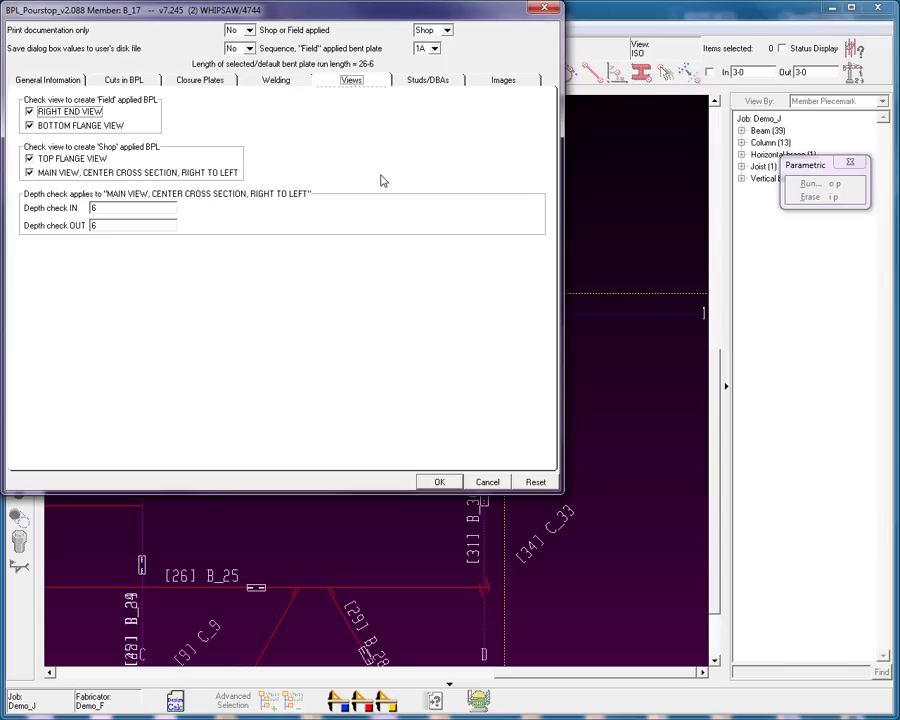
{"action": "left_click", "coordinate": [428, 80]}
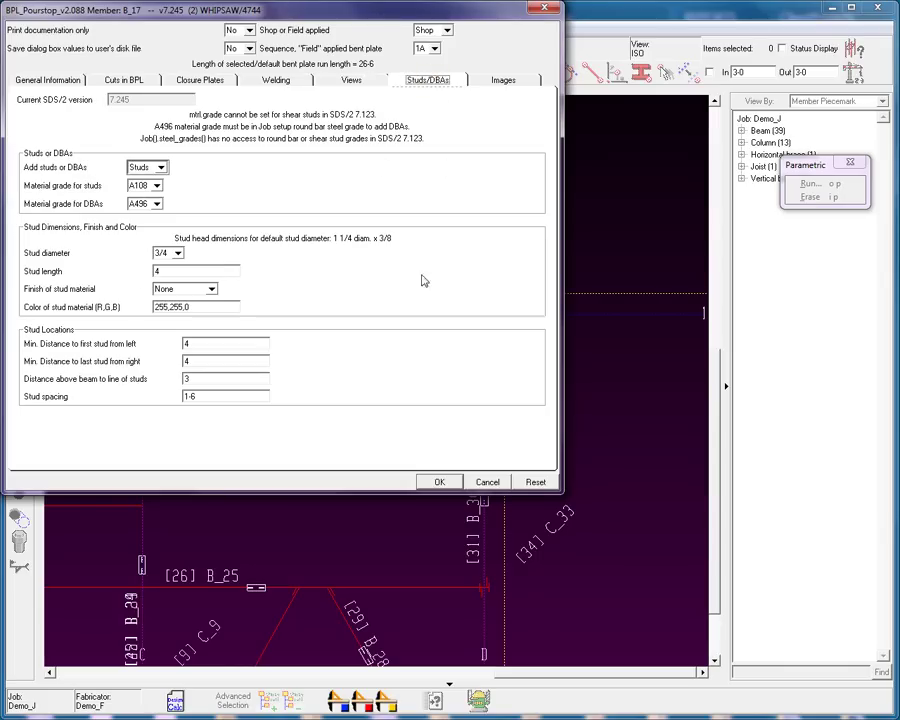
{"action": "left_click", "coordinate": [503, 82]}
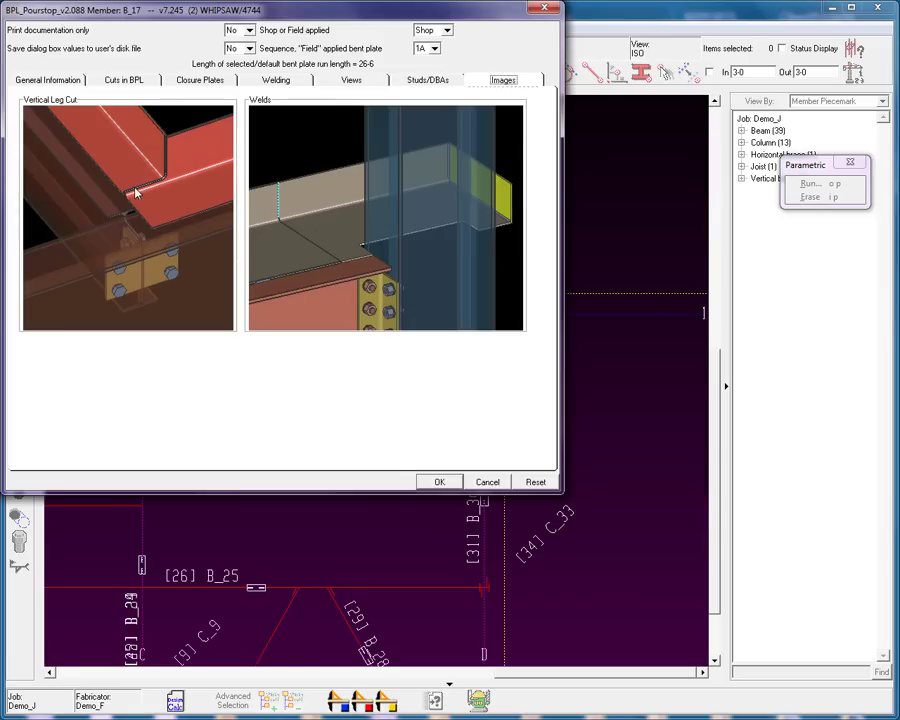
{"action": "left_click", "coordinate": [437, 482]}
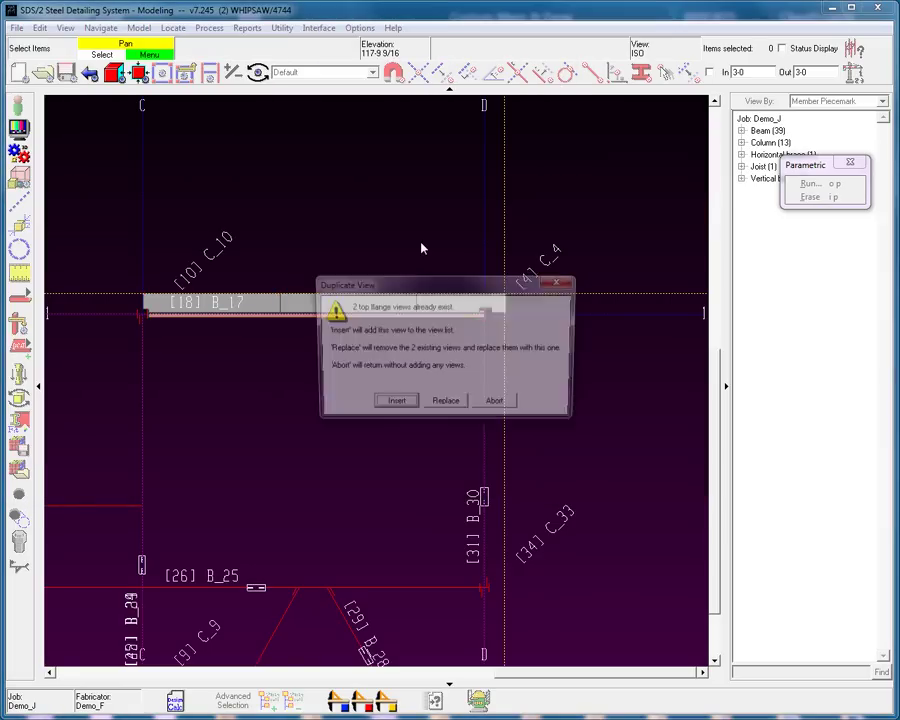
Step: Replace the two existing top flange views with the new one
{"action": "left_click", "coordinate": [442, 405]}
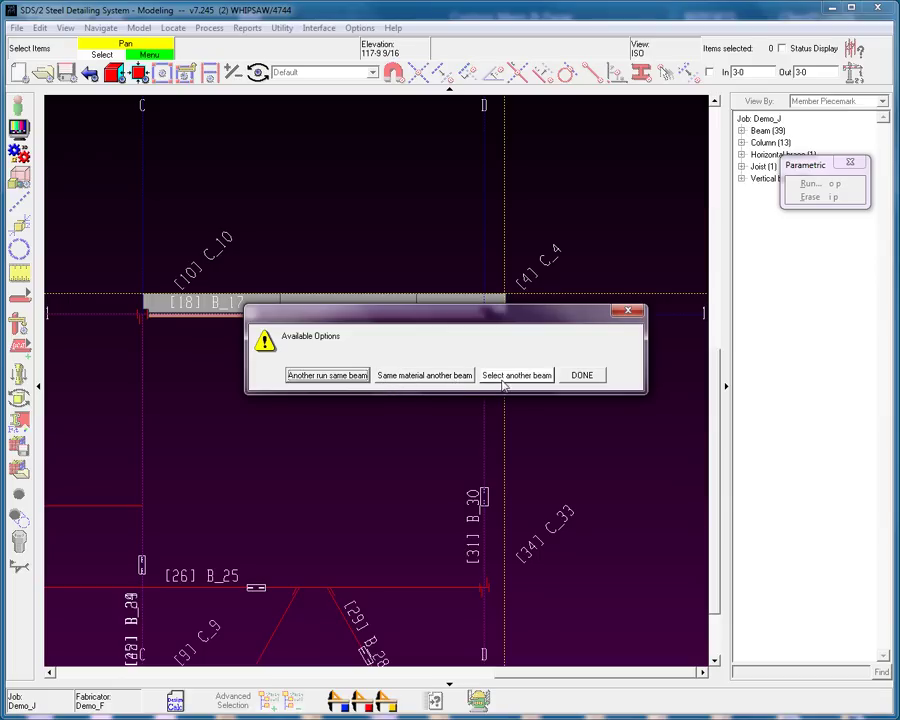
Step: Finish the macro without another run and orbit the model to see B_17 in 3D
{"action": "left_click", "coordinate": [584, 376]}
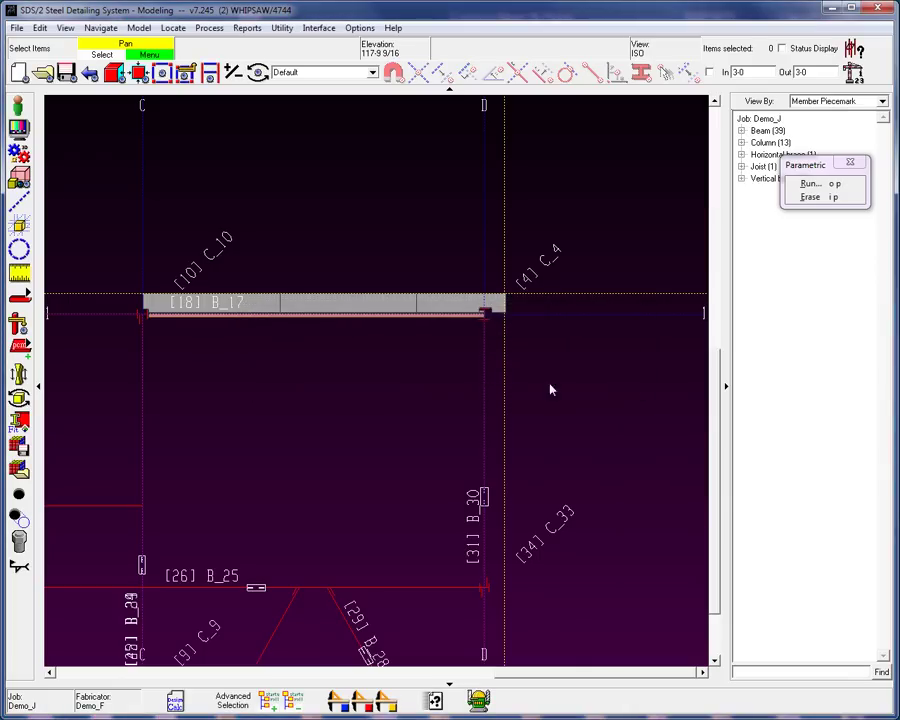
{"action": "scroll", "coordinate": [350, 315], "scroll_direction": "up", "scroll_amount": 2}
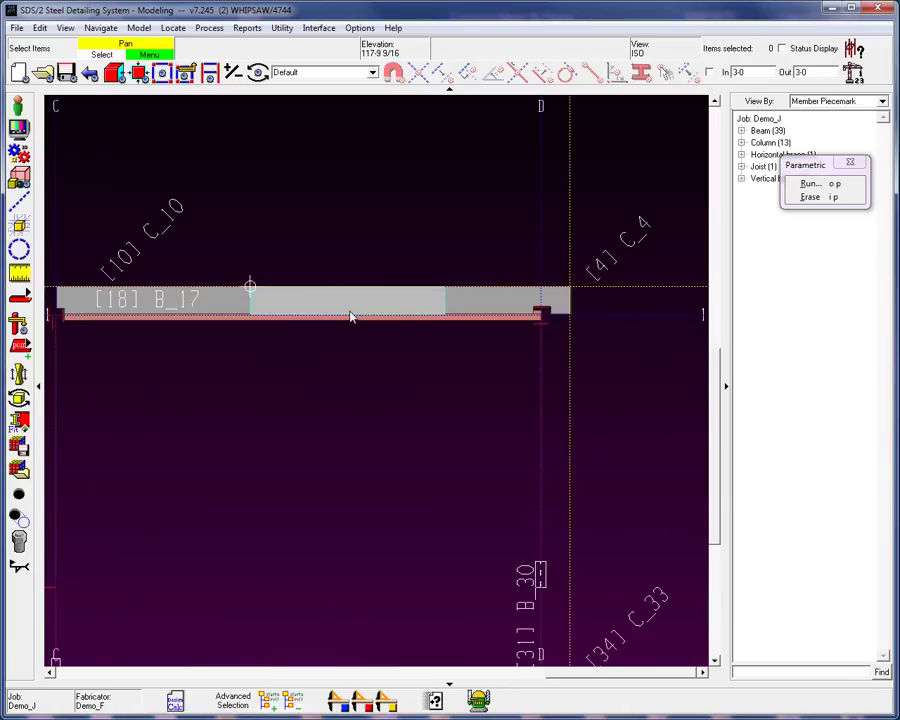
{"action": "scroll", "coordinate": [350, 315], "scroll_direction": "down", "scroll_amount": 2}
{"action": "middle_click_drag", "start_coordinate": [350, 315], "coordinate": [384, 171]}
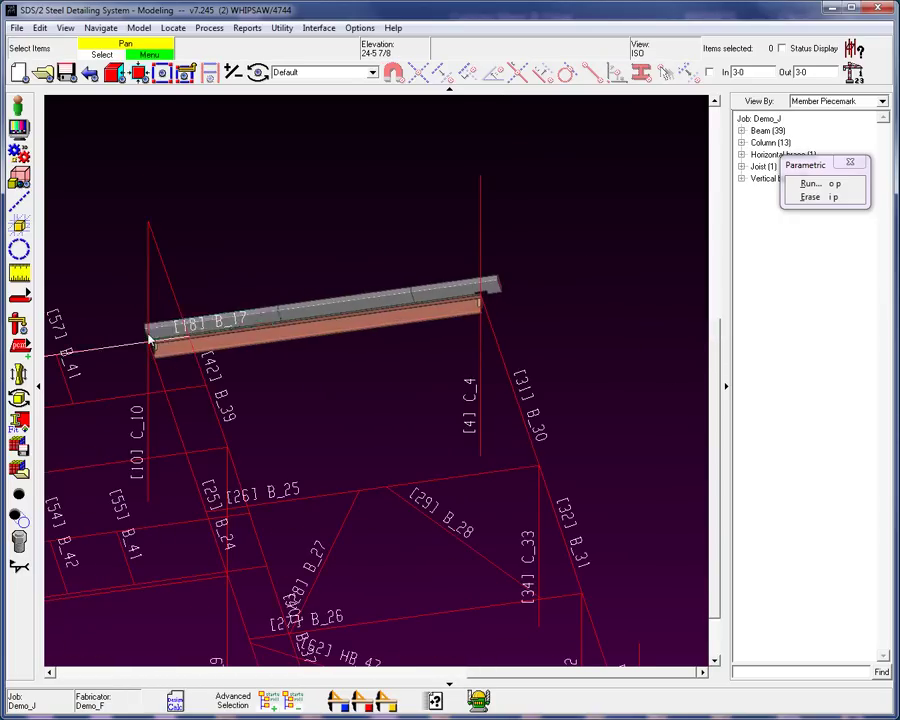
{"action": "scroll", "coordinate": [151, 340], "scroll_direction": "up", "scroll_amount": 5}
{"action": "scroll", "coordinate": [200, 328], "scroll_direction": "down", "scroll_amount": 5}
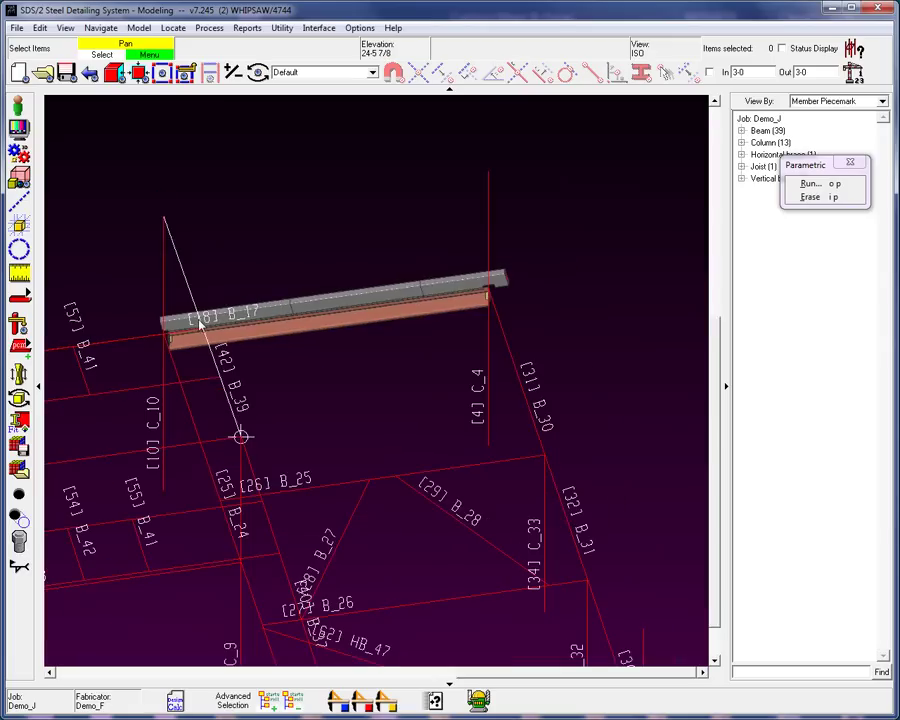
{"action": "scroll", "coordinate": [443, 300], "scroll_direction": "up", "scroll_amount": 4}
{"action": "scroll", "coordinate": [443, 300], "scroll_direction": "up", "scroll_amount": 2}
{"action": "scroll", "coordinate": [441, 296], "scroll_direction": "down", "scroll_amount": 5}
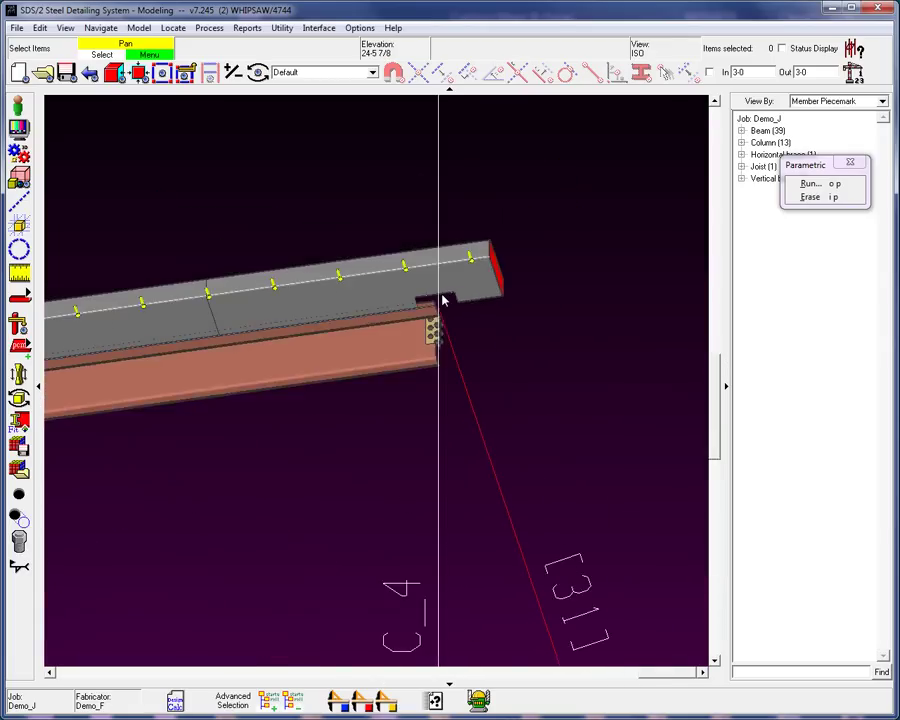
Step: Inspect the studs along B_17's top, then select and deselect the right-end closure plate
{"action": "middle_click", "coordinate": [443, 296]}
{"action": "scroll", "coordinate": [435, 308], "scroll_direction": "up", "scroll_amount": 4}
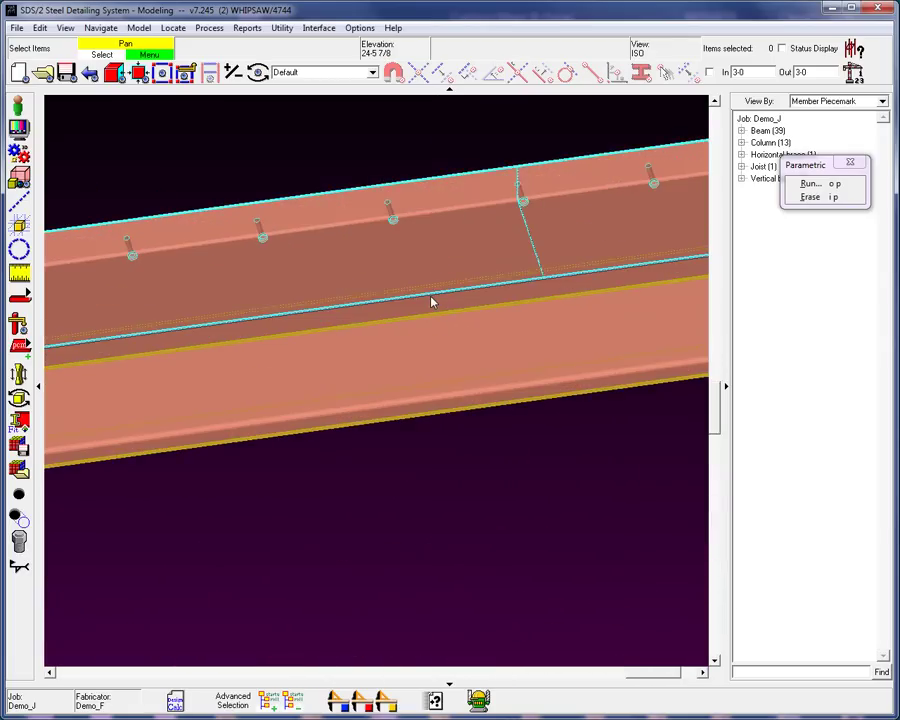
{"action": "scroll", "coordinate": [432, 300], "scroll_direction": "down", "scroll_amount": 6}
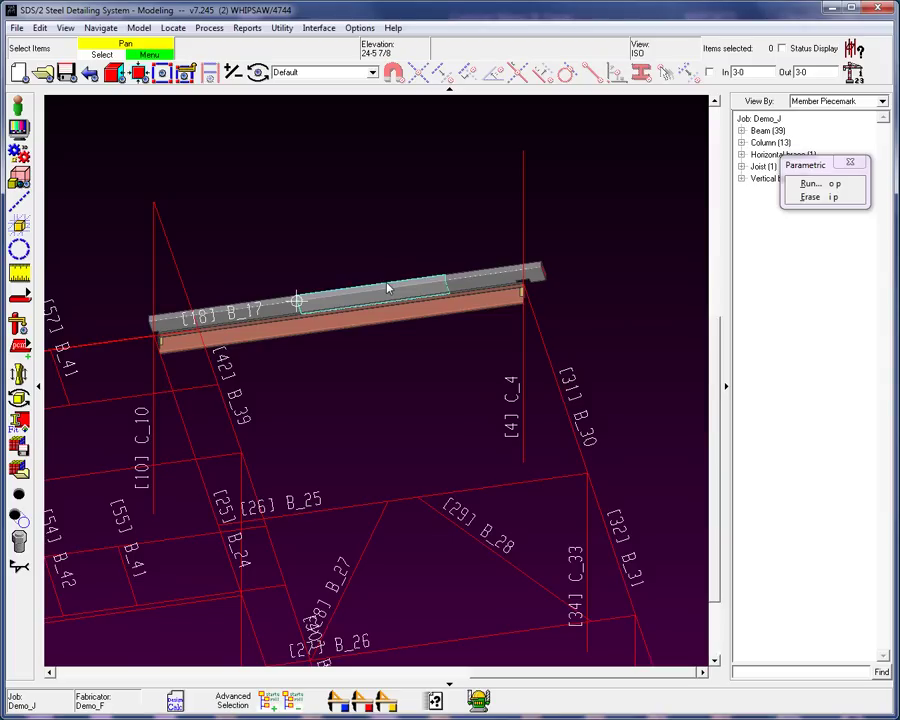
{"action": "scroll", "coordinate": [266, 311], "scroll_direction": "up", "scroll_amount": 5}
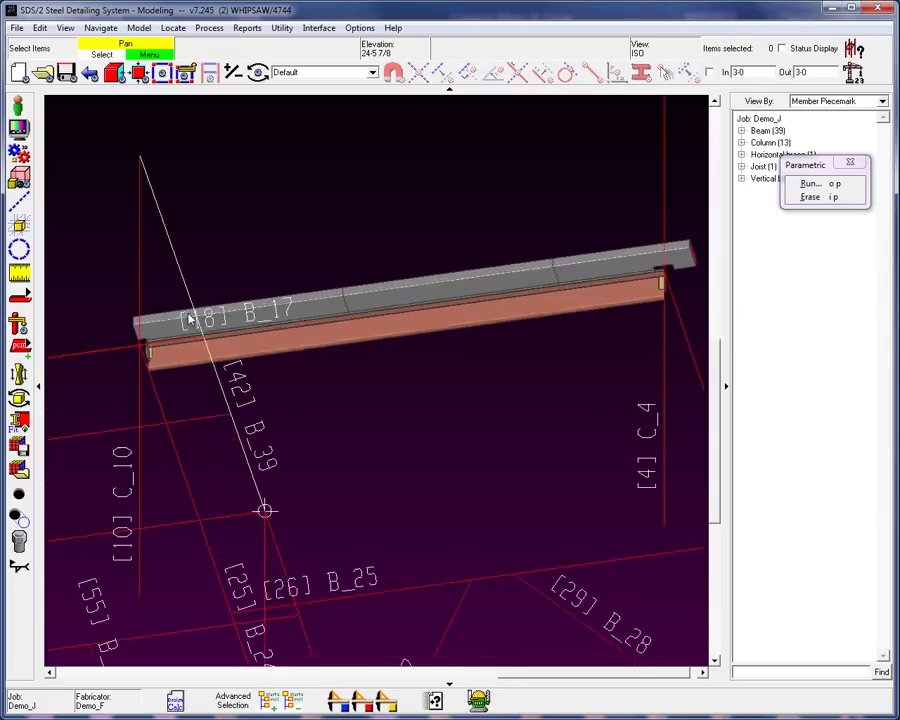
{"action": "scroll", "coordinate": [150, 330], "scroll_direction": "down", "scroll_amount": 4}
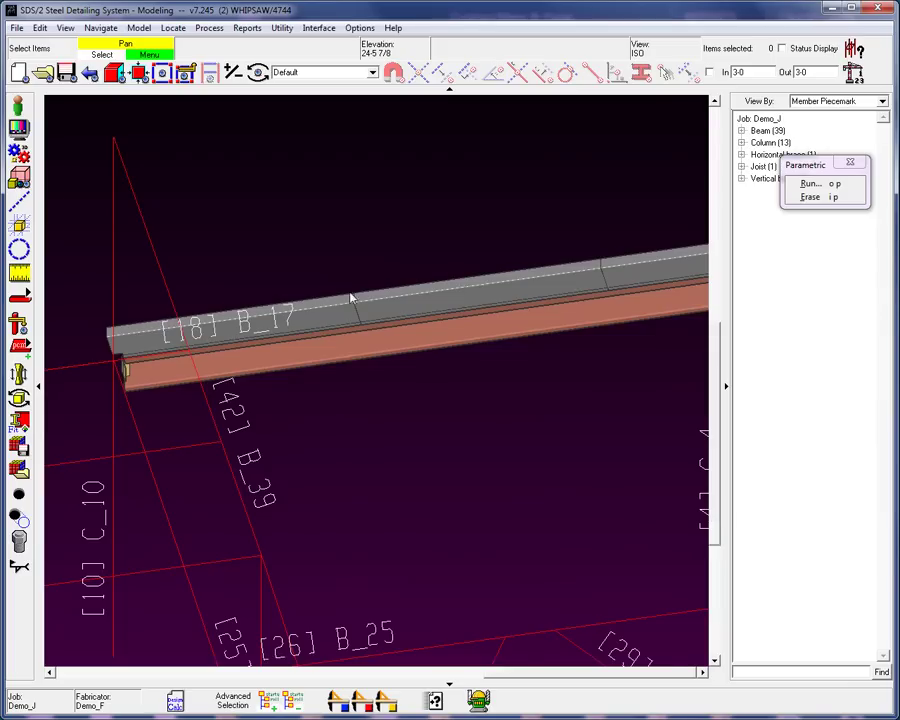
{"action": "scroll", "coordinate": [352, 297], "scroll_direction": "down", "scroll_amount": 3}
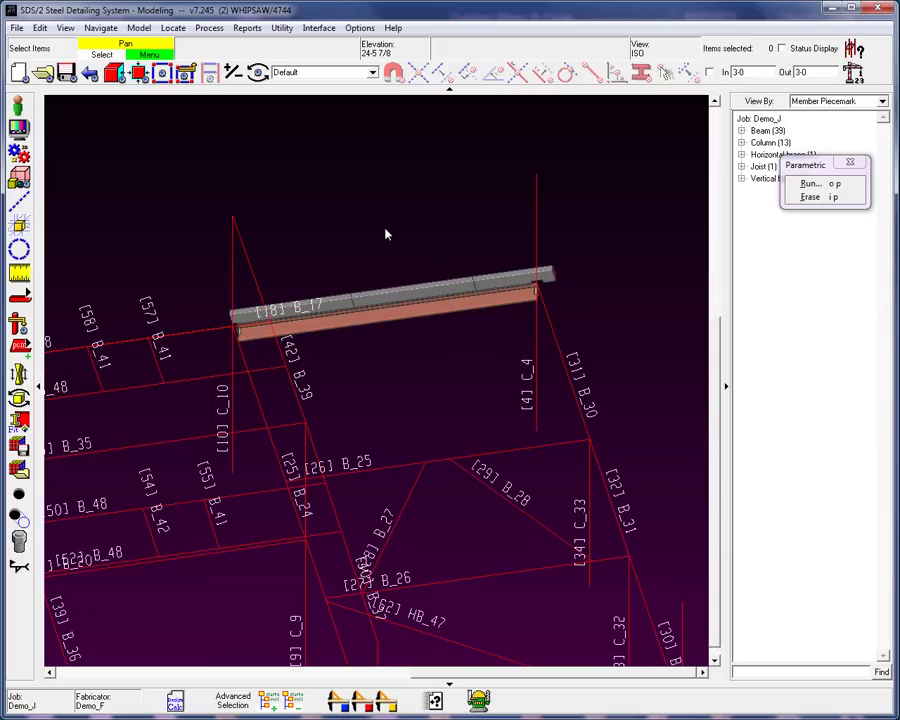
{"action": "scroll", "coordinate": [551, 277], "scroll_direction": "up", "scroll_amount": 4}
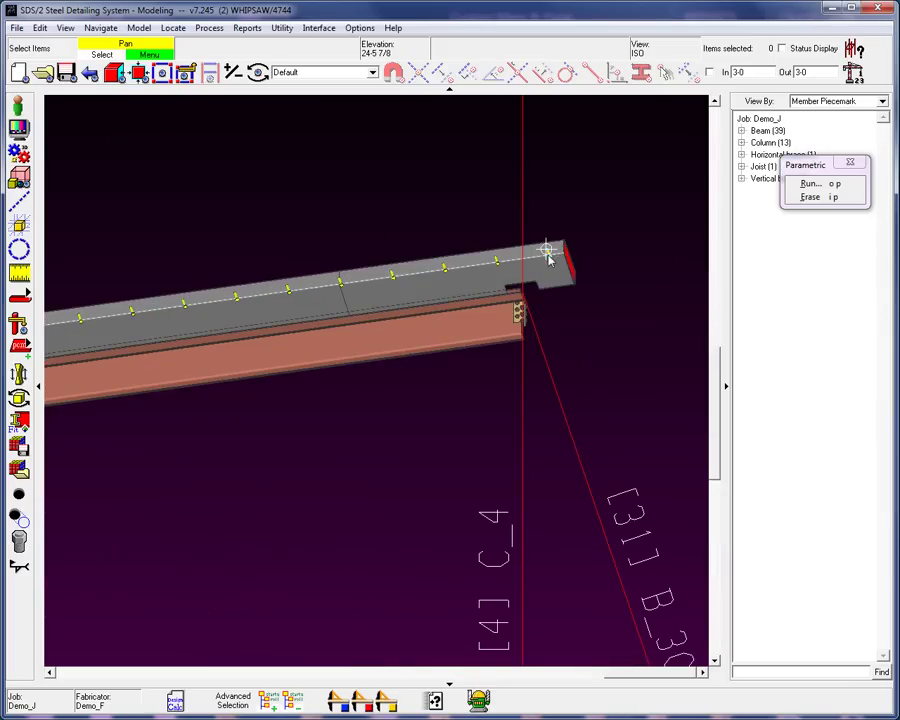
{"action": "left_click", "coordinate": [560, 243]}
{"action": "left_click", "coordinate": [567, 201]}
Step: Erase the Beam_BPL_Pourstop_v2.088.py_01 parametric, removing the bent plates and studs from beam B_17
{"action": "left_click", "coordinate": [823, 197]}
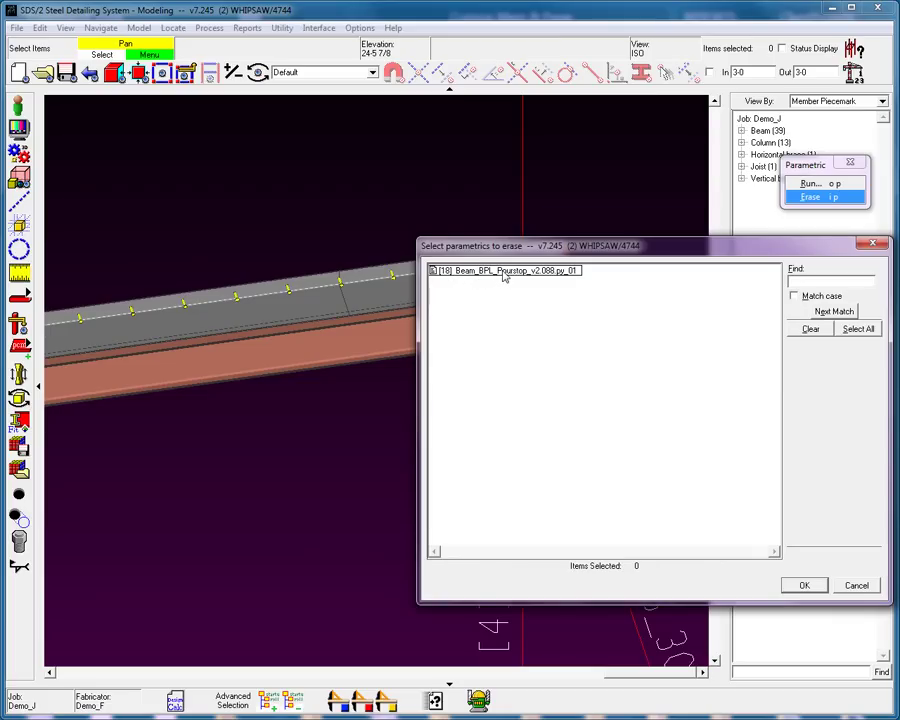
{"action": "left_click", "coordinate": [505, 276]}
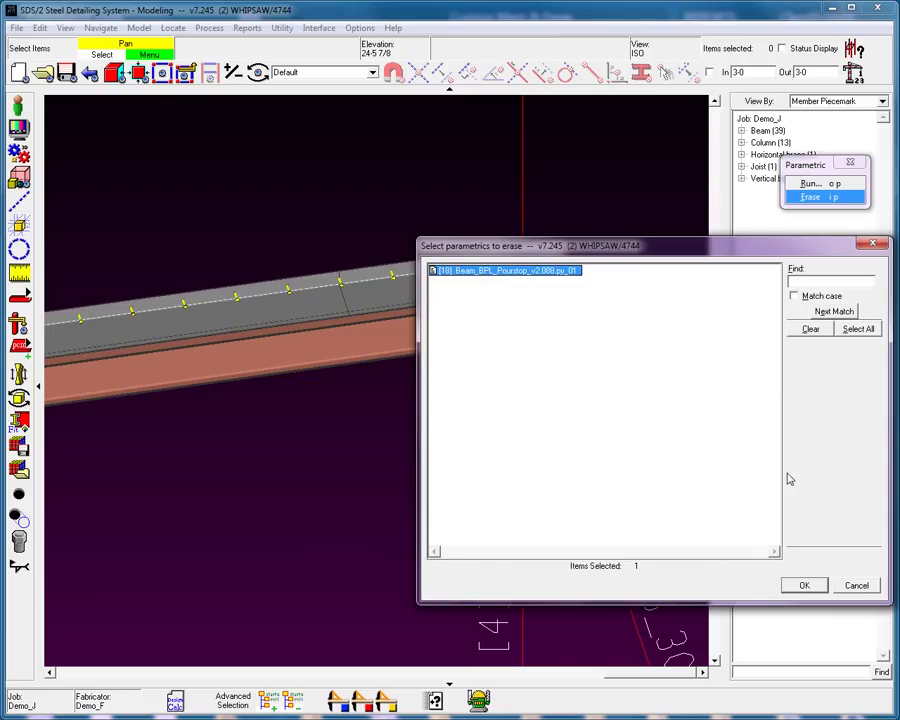
{"action": "left_click", "coordinate": [804, 585]}
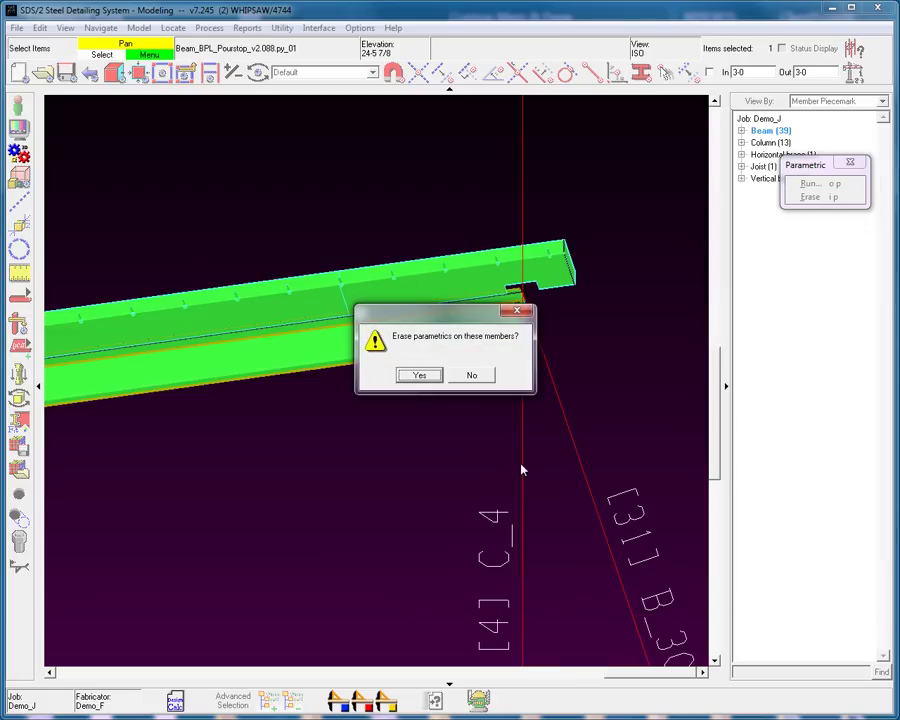
{"action": "left_click", "coordinate": [420, 375]}
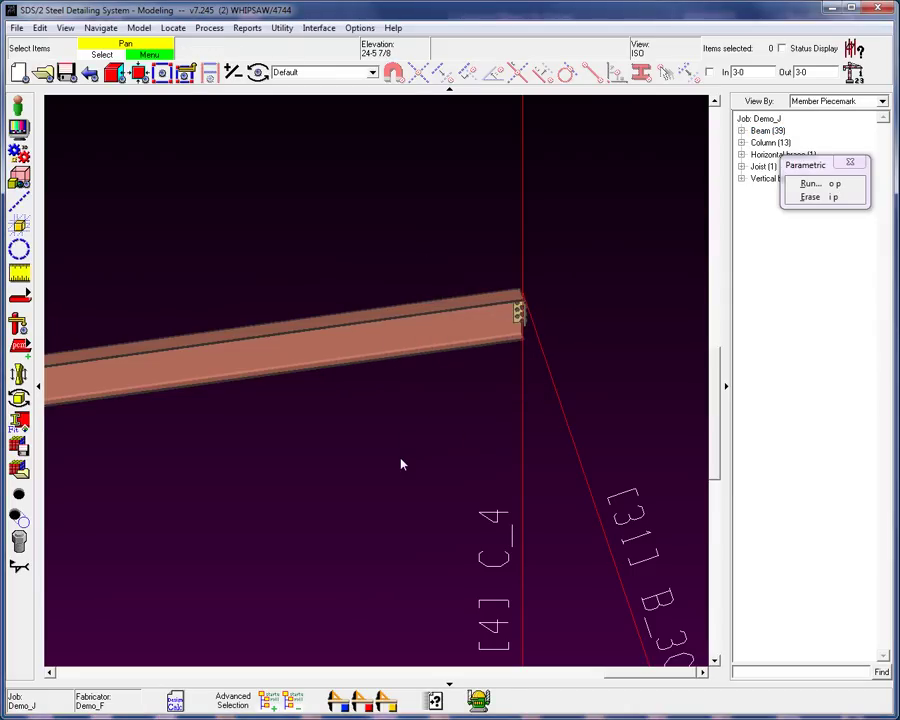